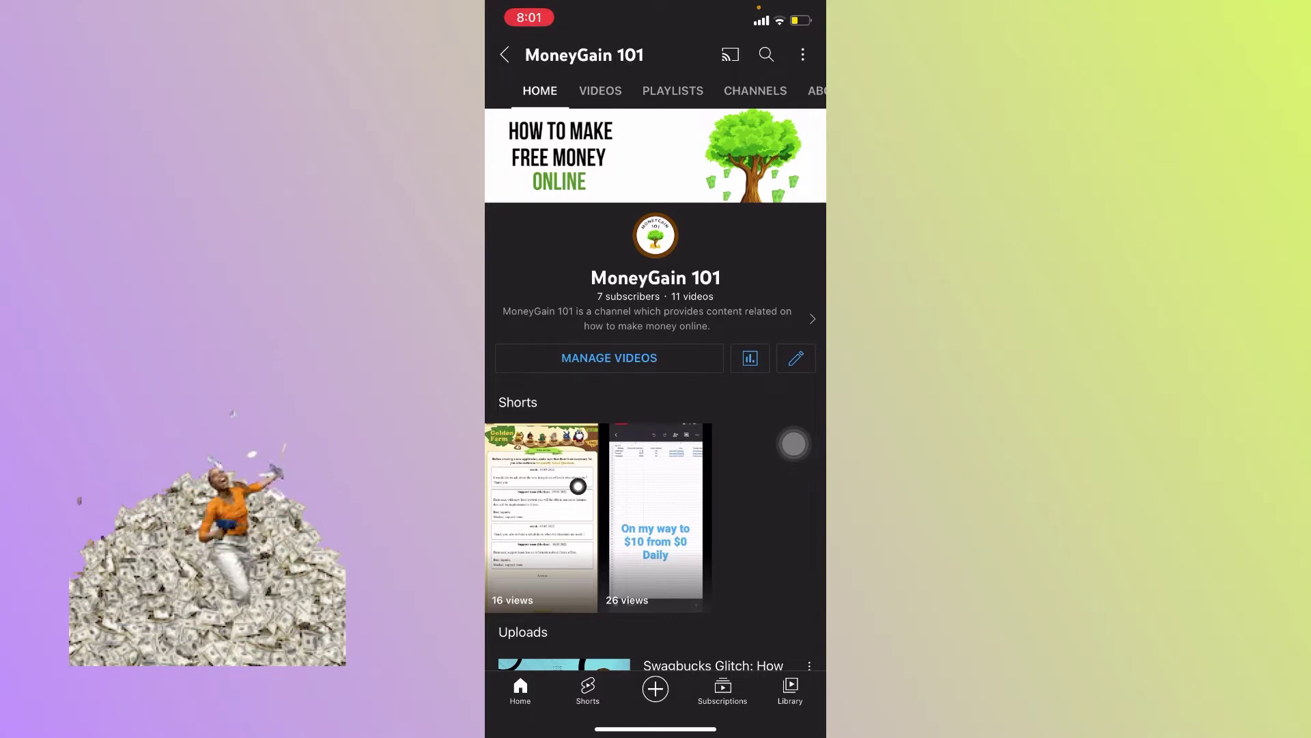
scroll(656, 461, "down", 2)
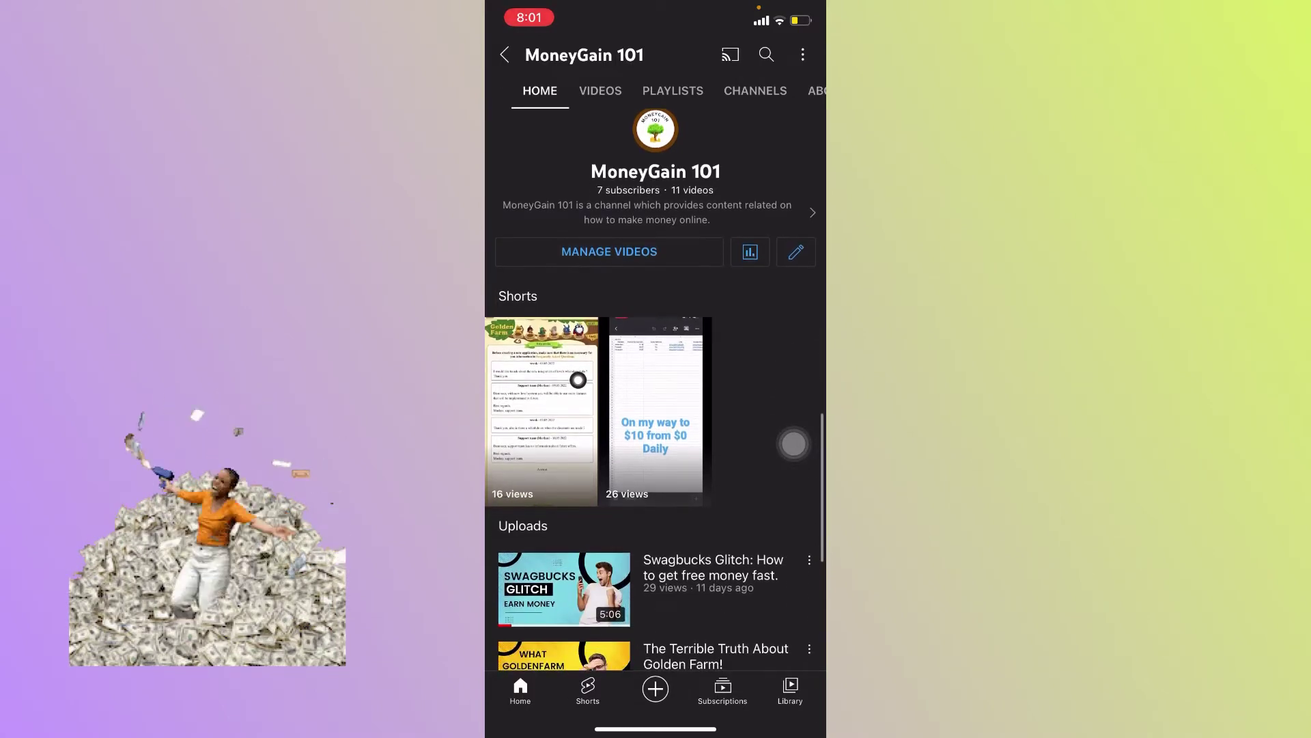
scroll(795, 442, "down", 2)
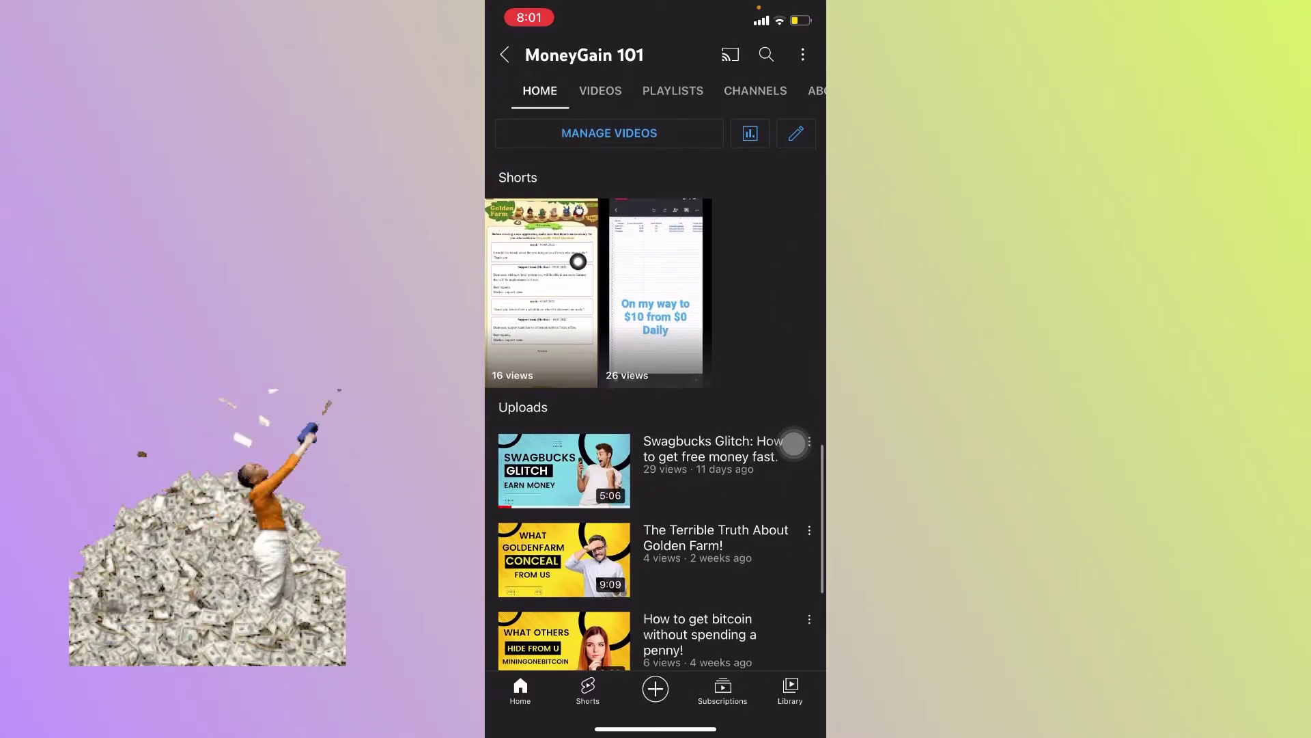
scroll(793, 443, "down", 5)
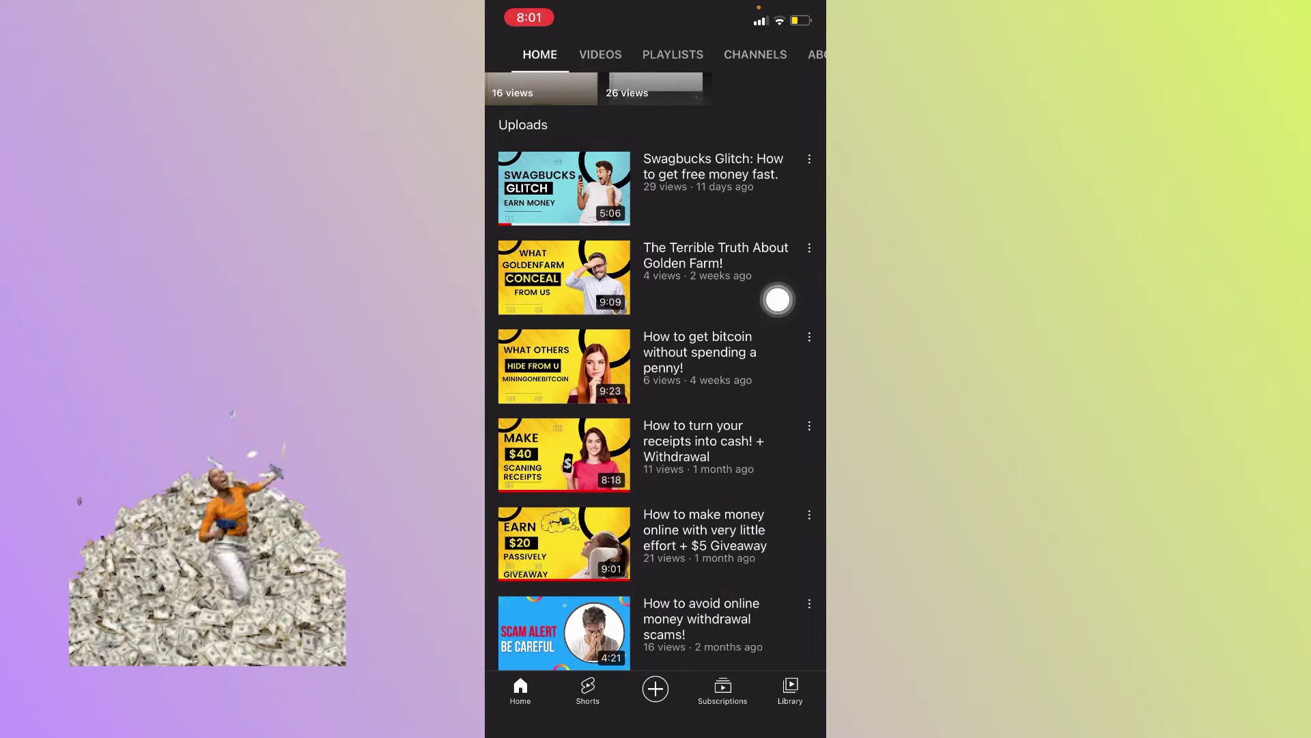
scroll(794, 260, "up", 10)
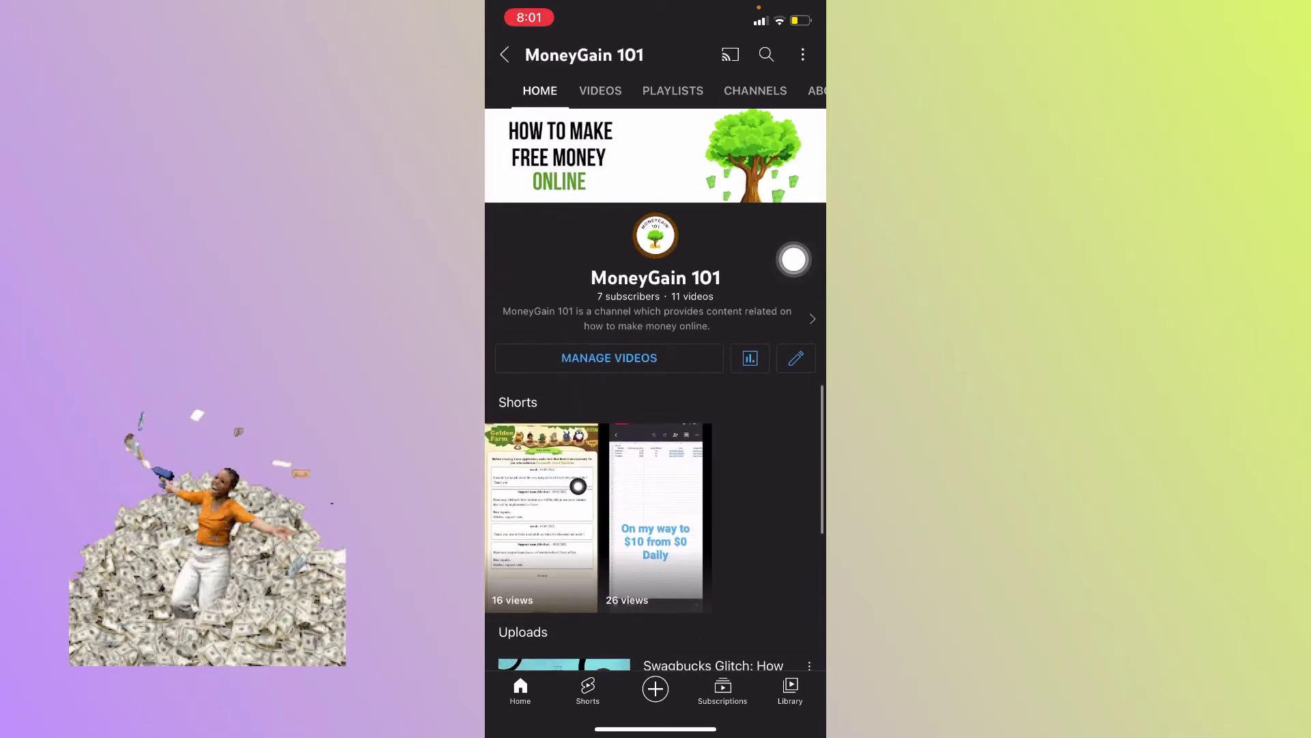
- Bring up the app switcher to leave the MoneyGain 101 uploads for Safari
left_click_drag(656, 730, 655, 431)
- Open the earnapp.com dashboard in Safari to scroll toward Supported platforms
left_click(553, 409)
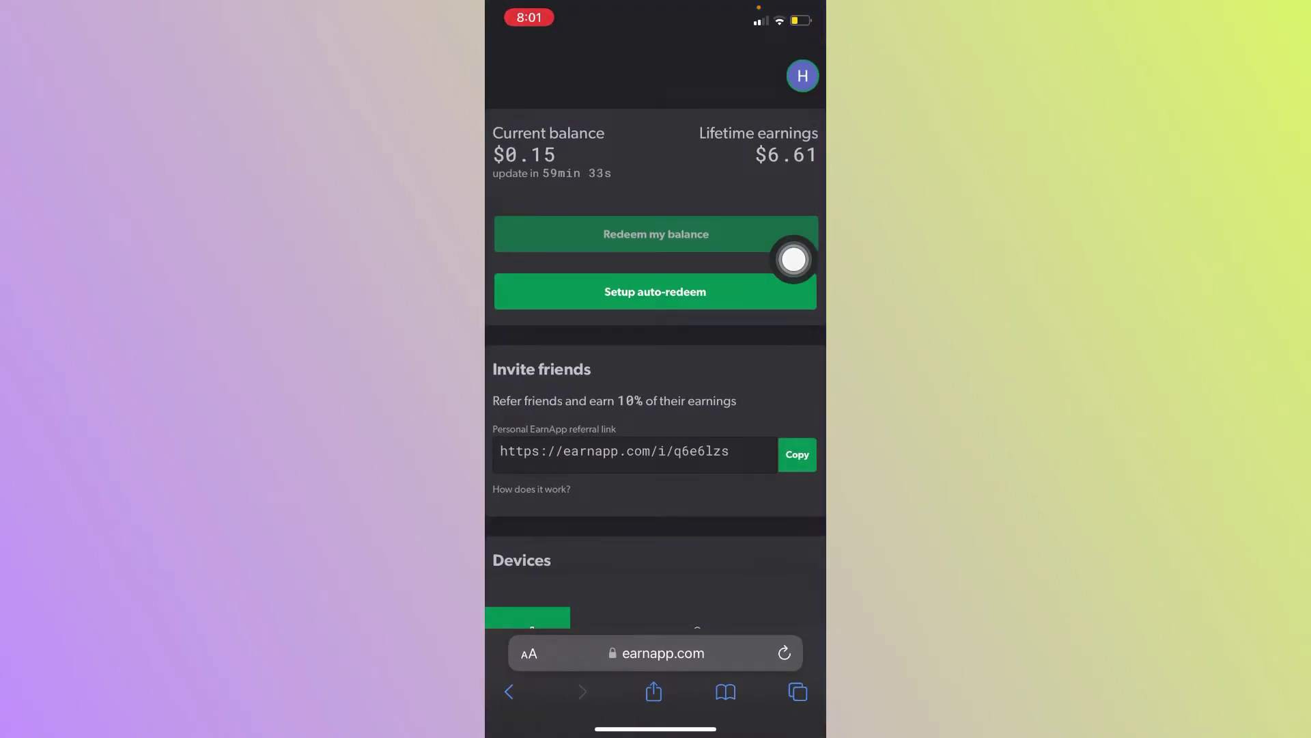
scroll(794, 259, "down", 2)
scroll(794, 259, "down", 4)
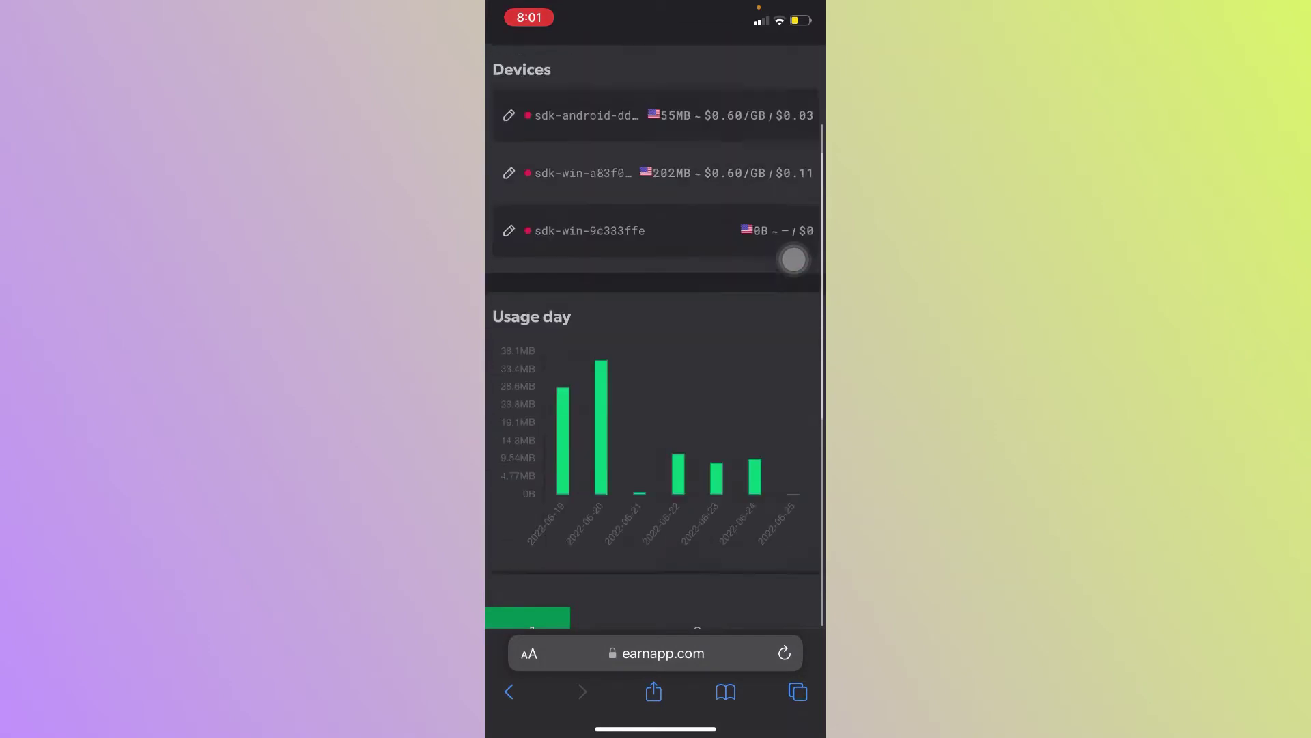
scroll(794, 259, "down", 5)
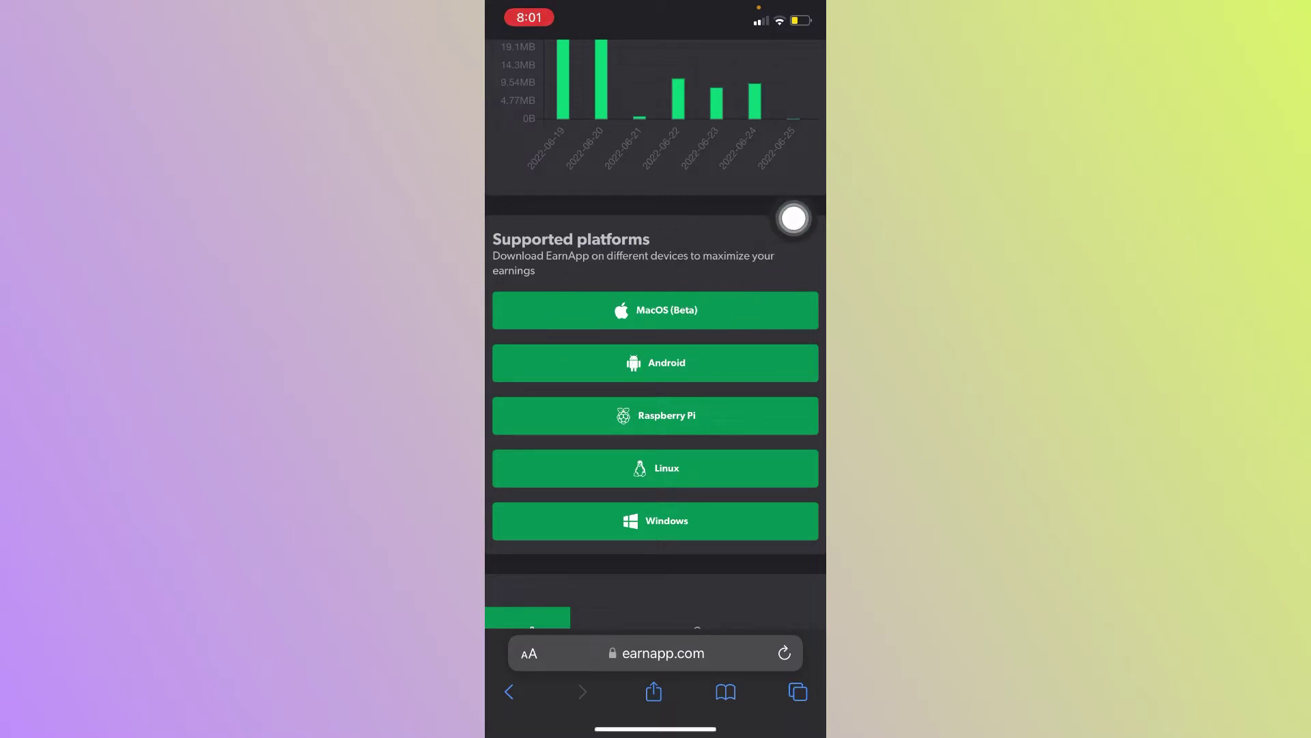
scroll(794, 219, "up", 3)
scroll(794, 219, "down", 3)
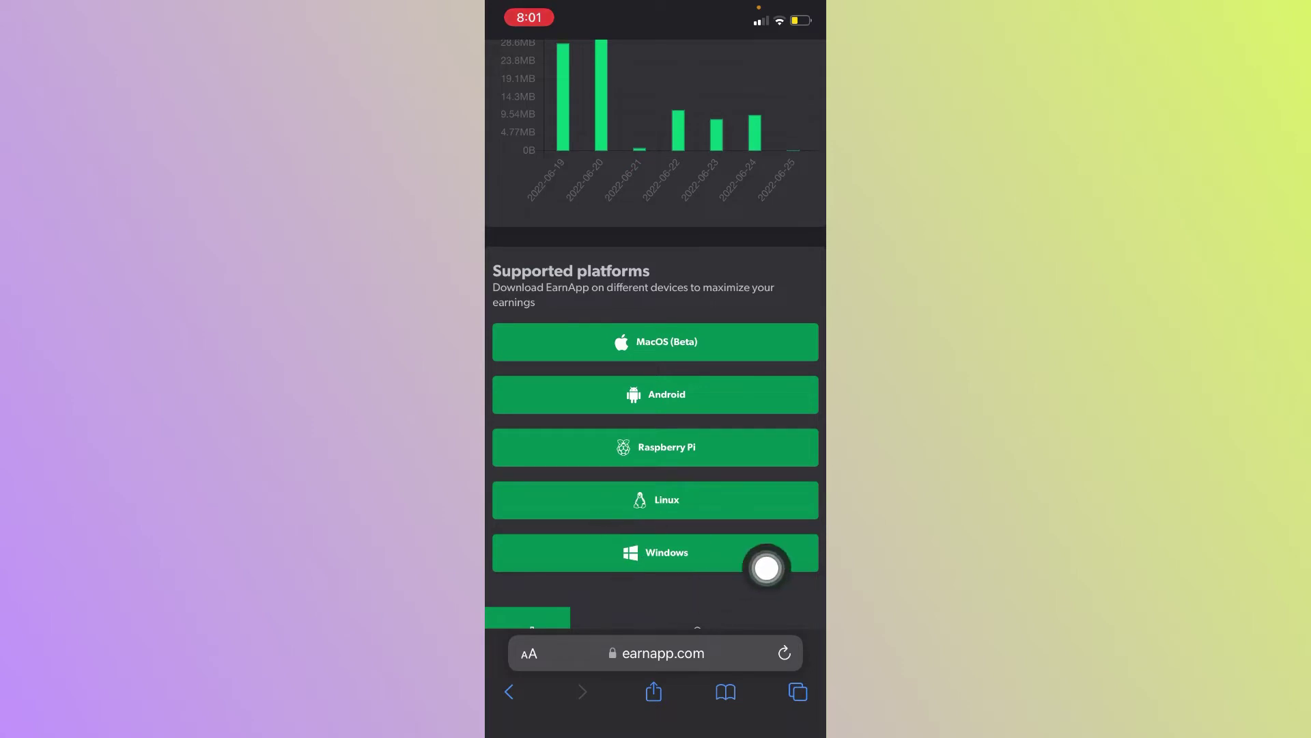
scroll(793, 232, "up", 5)
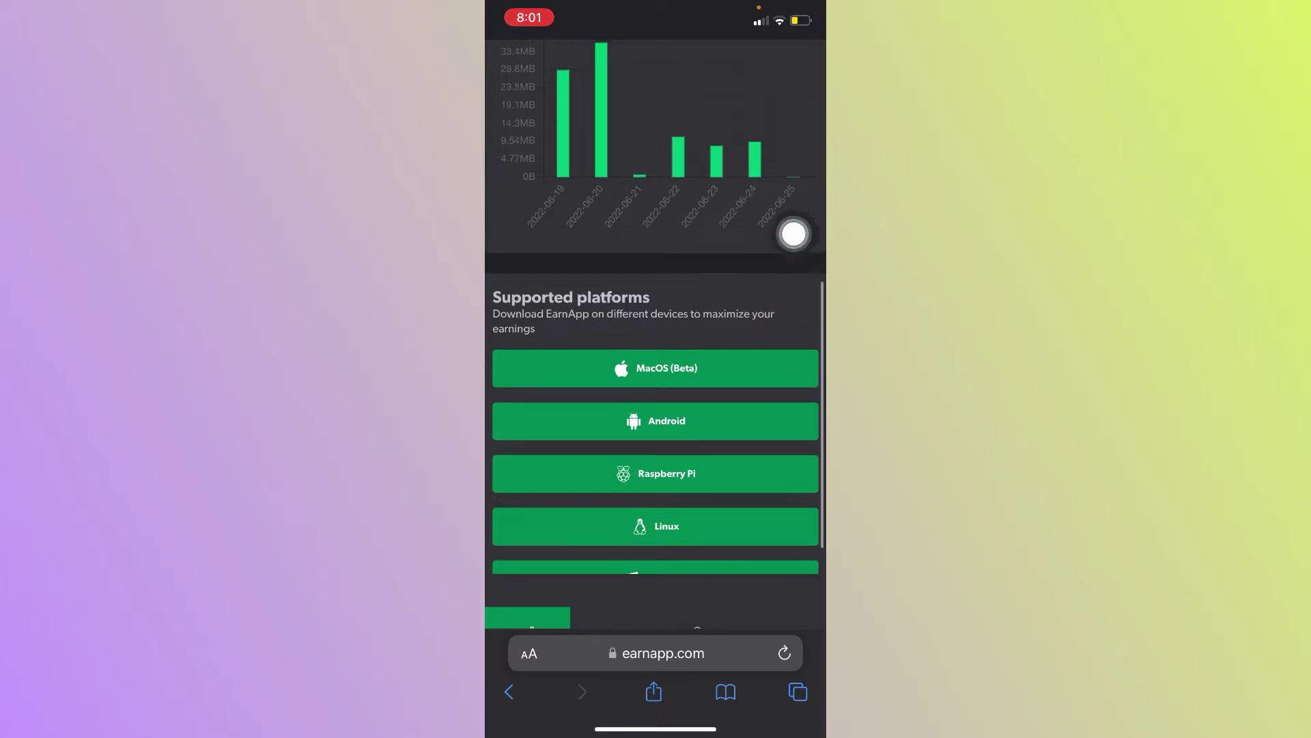
scroll(794, 233, "up", 3)
scroll(794, 234, "up", 3)
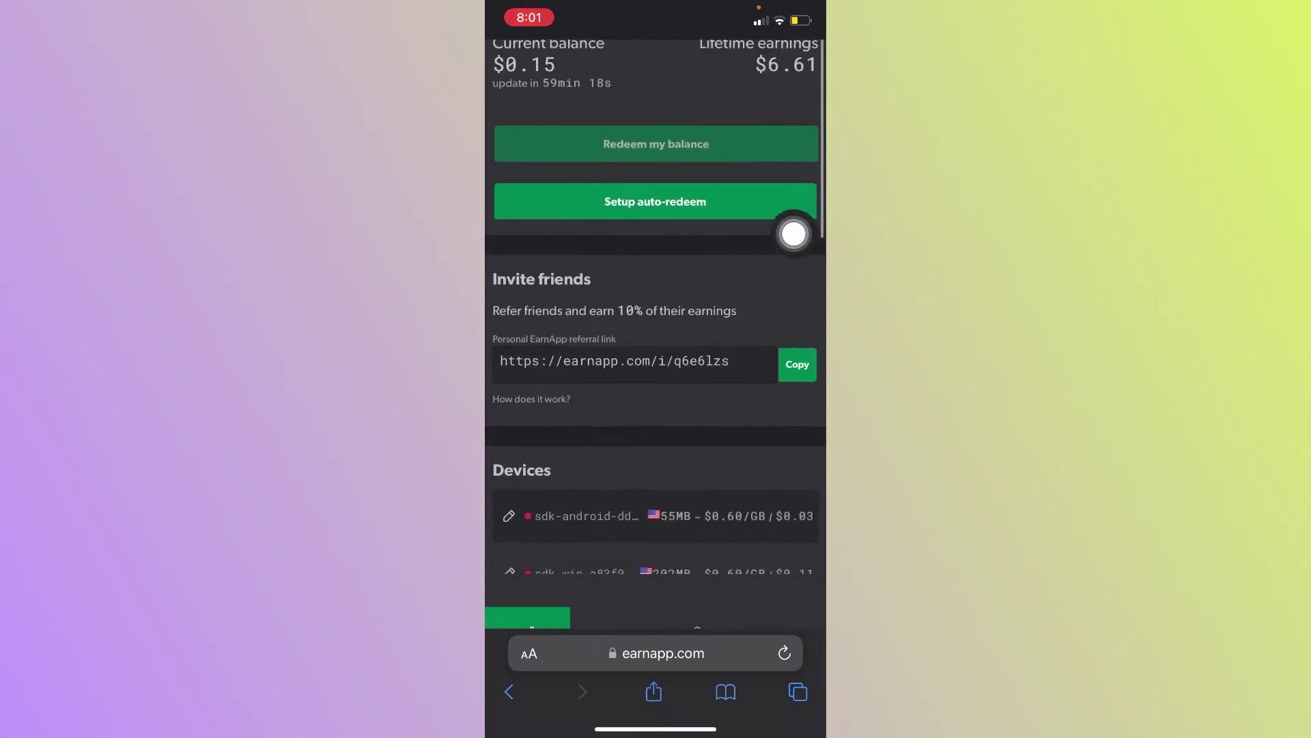
scroll(794, 233, "up", 2)
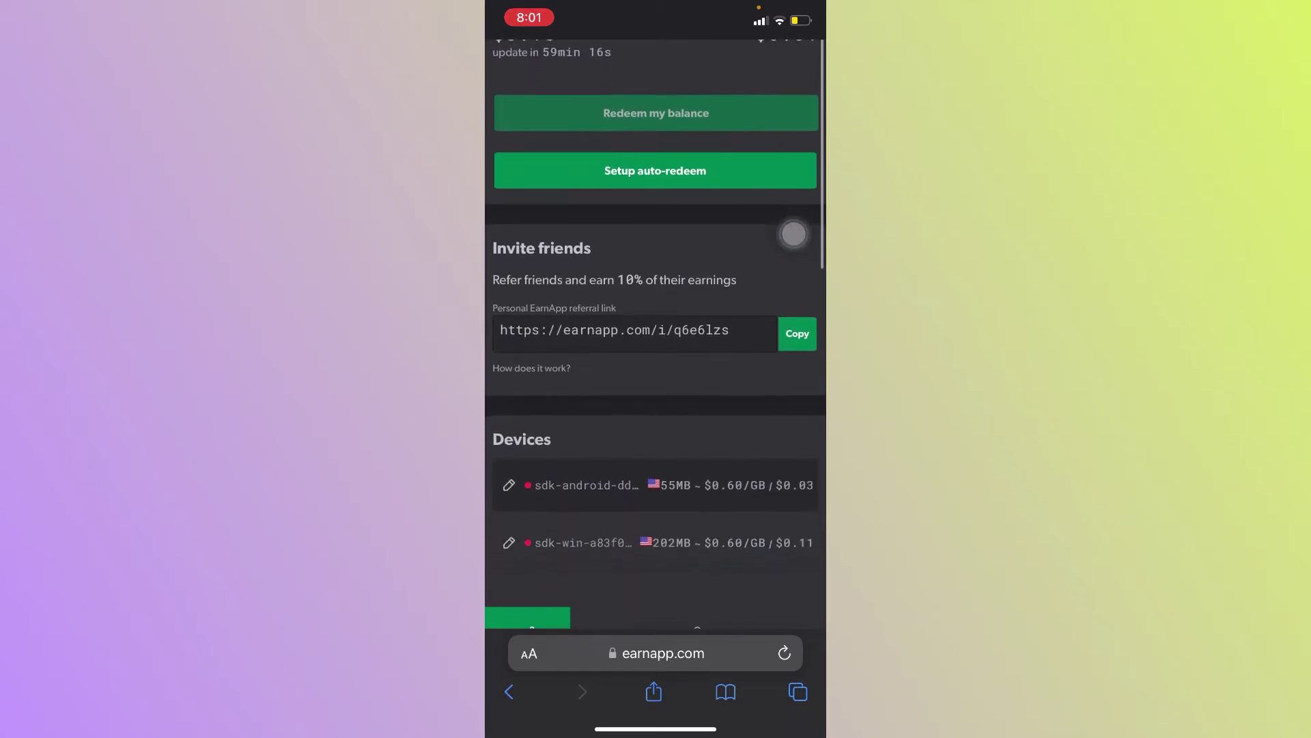
scroll(794, 234, "up", 3)
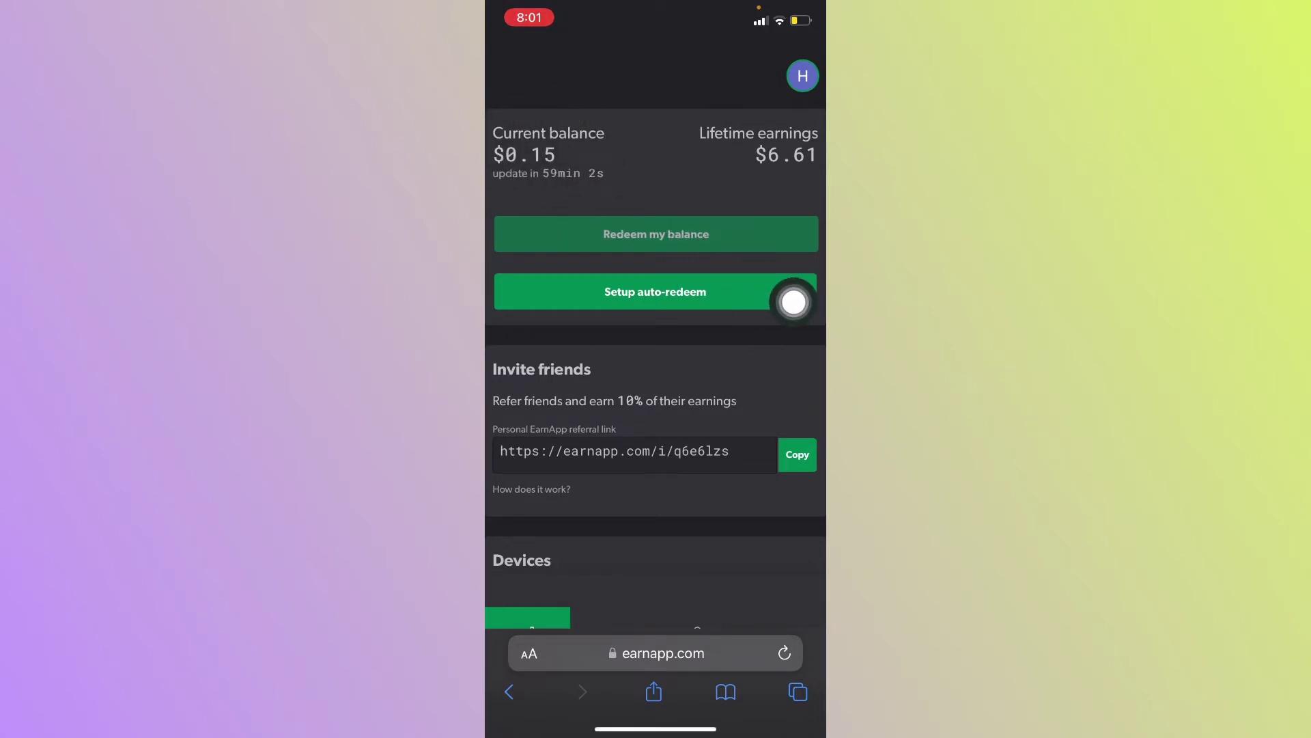
- Switch to the PayPal app to view the $6.45 Bright Data Ltd. payment
left_click_drag(656, 730, 655, 462)
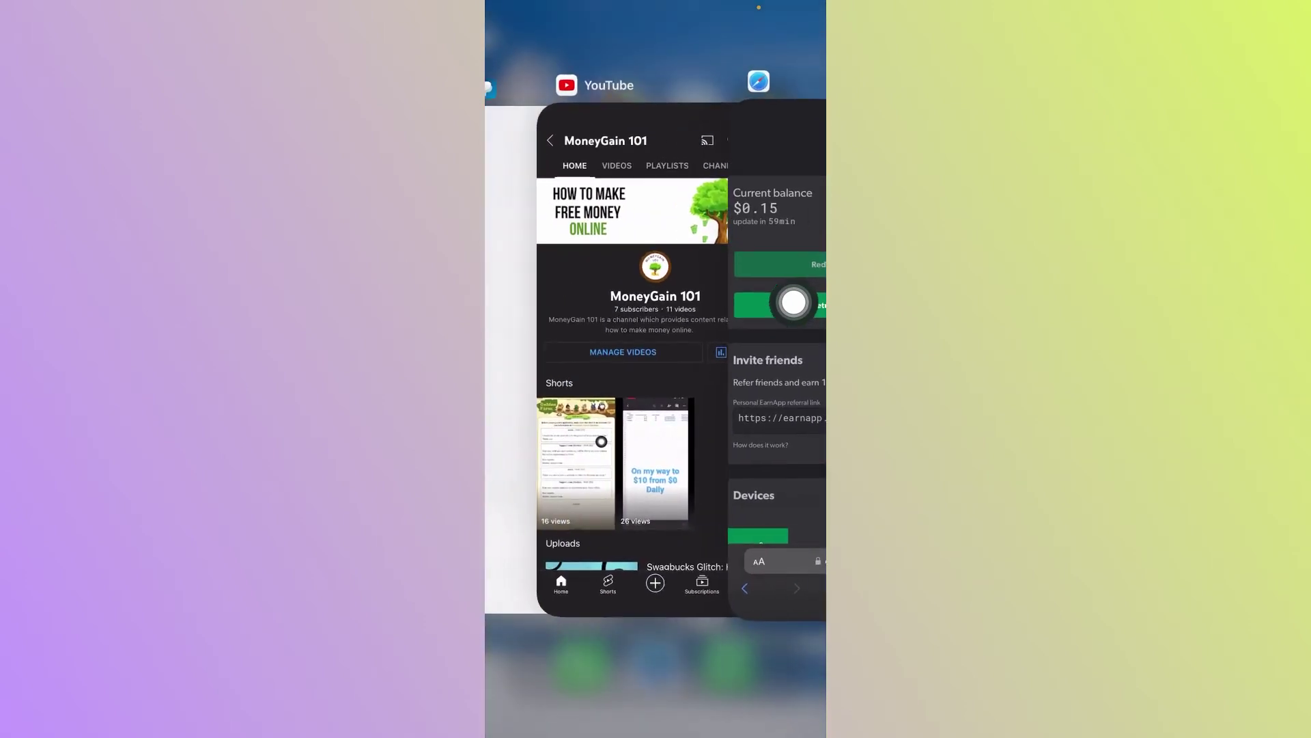
left_click_drag(574, 411, 779, 409)
left_click(656, 369)
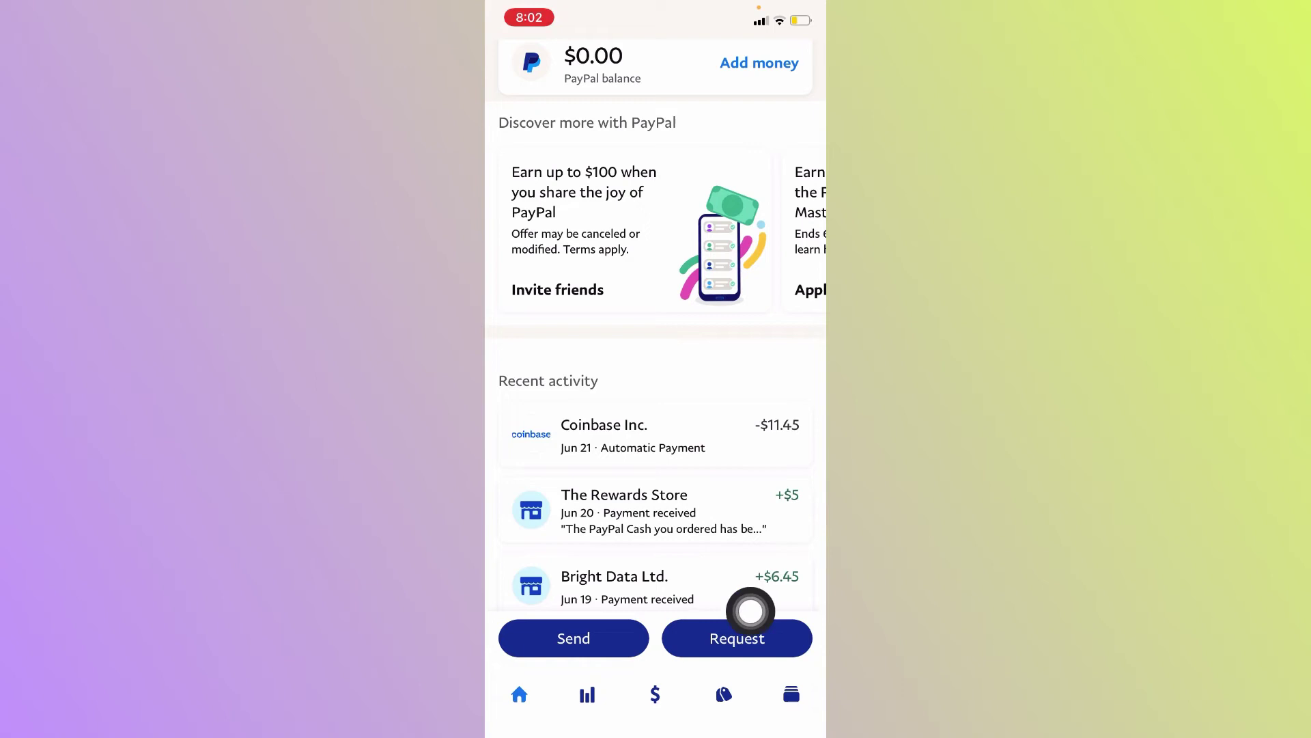
- Return to Safari's EarnApp dashboard showing $0.15 balance and $6.61 lifetime earnings
left_click_drag(656, 730, 795, 365)
left_click(614, 359)
scroll(655, 411, "down", 3)
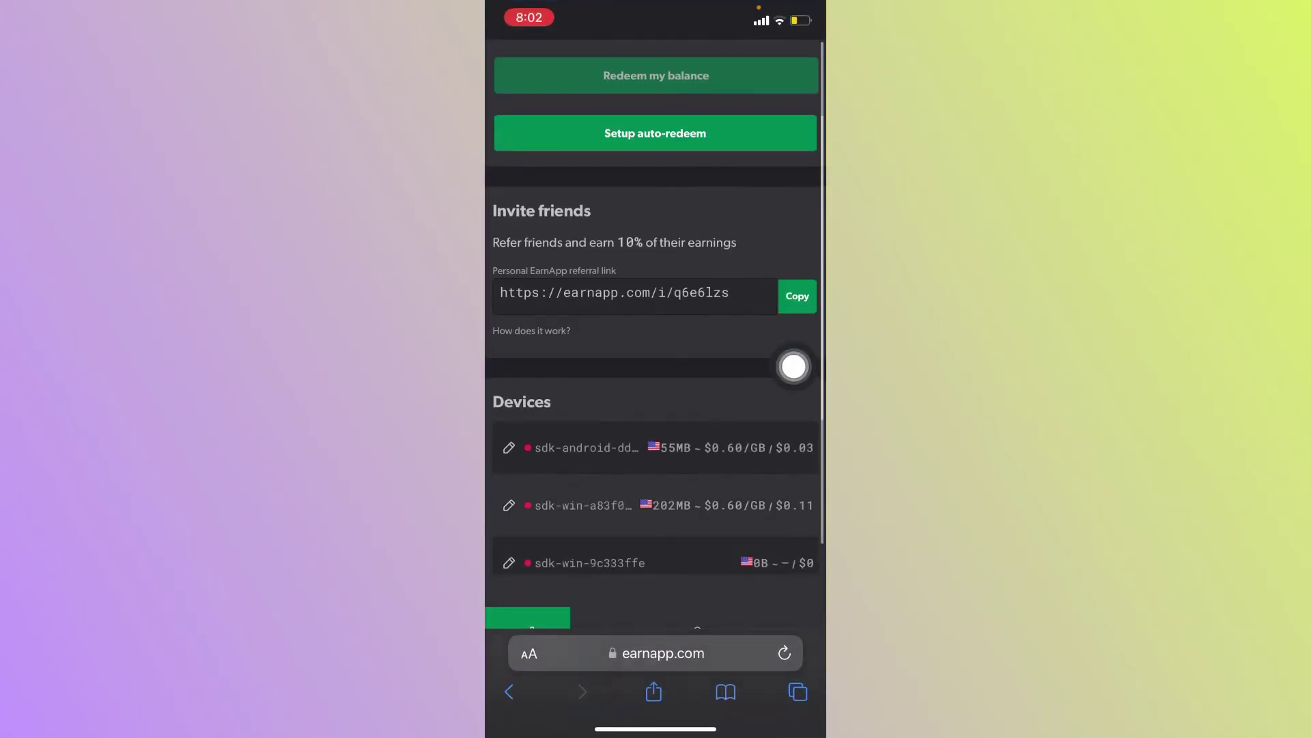
scroll(656, 410, "up", 3)
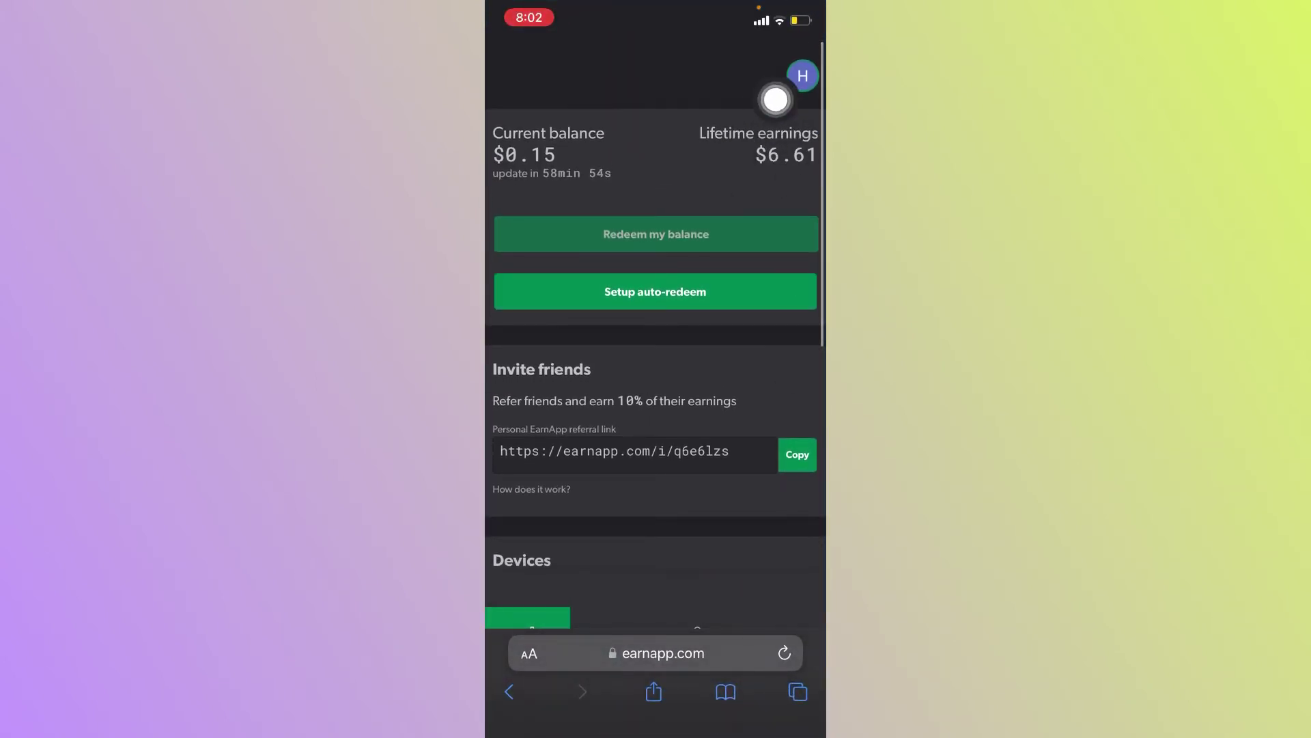